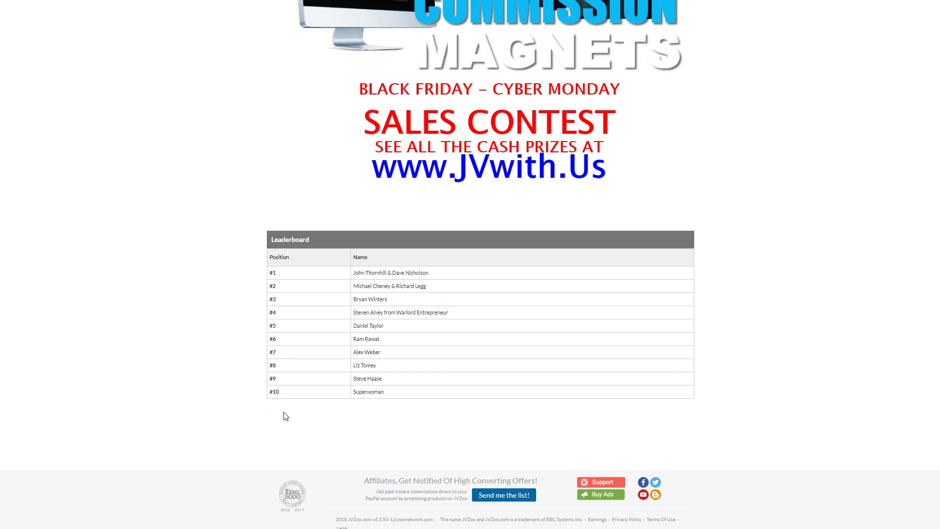
Step: Select and copy just the first partner's name from leaderboard entry #1
scroll(286, 416, "up", 7)
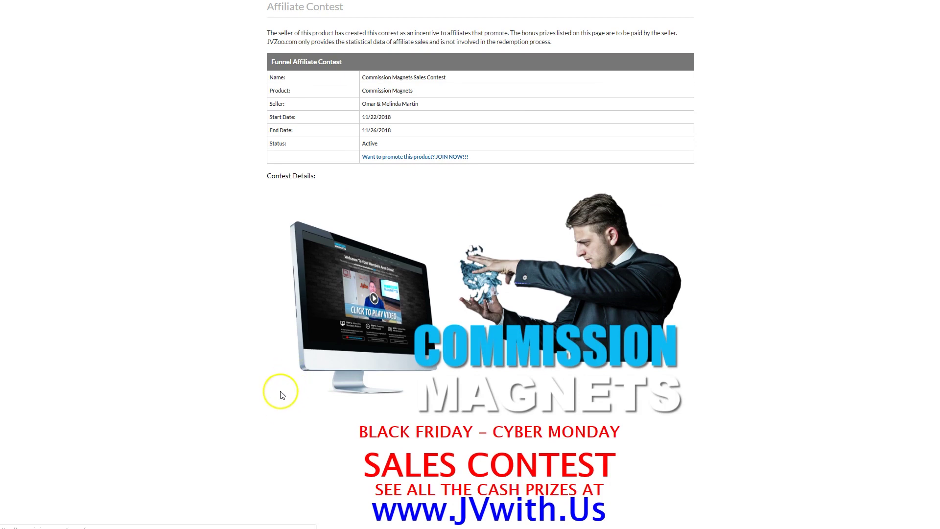
scroll(277, 427, "down", 5)
scroll(277, 426, "down", 1)
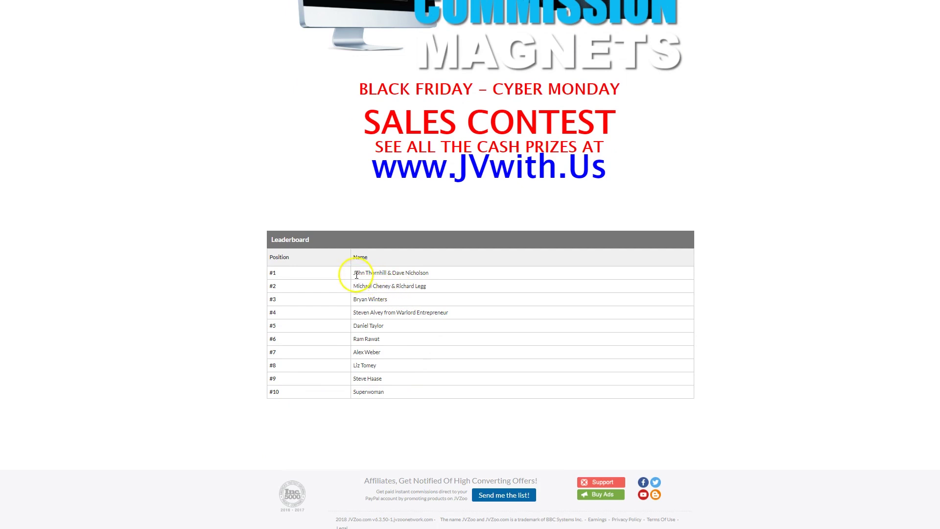
left_click_drag(356, 275, 430, 274)
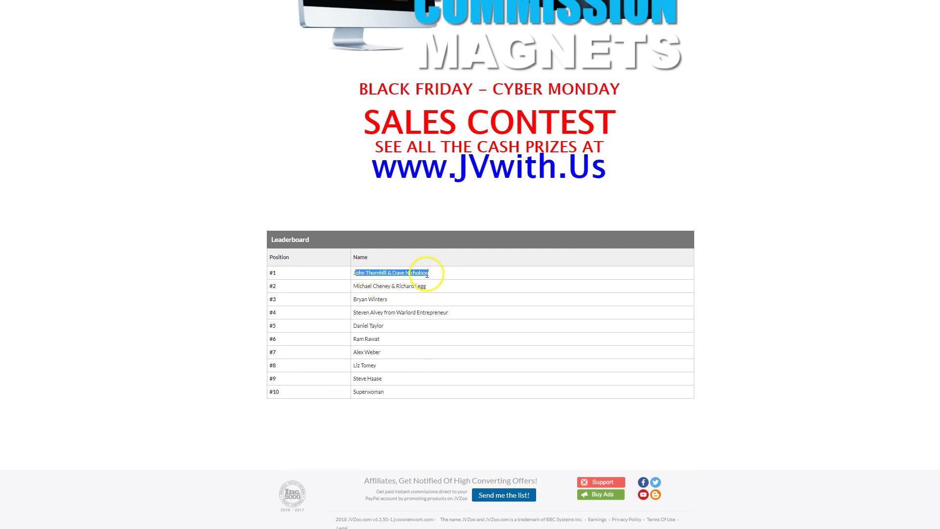
left_click(428, 275)
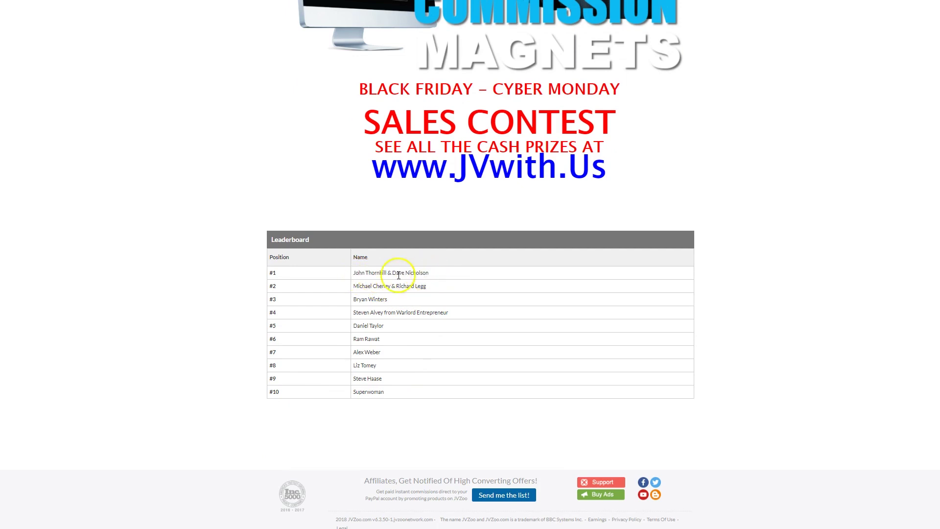
left_click_drag(354, 273, 387, 273)
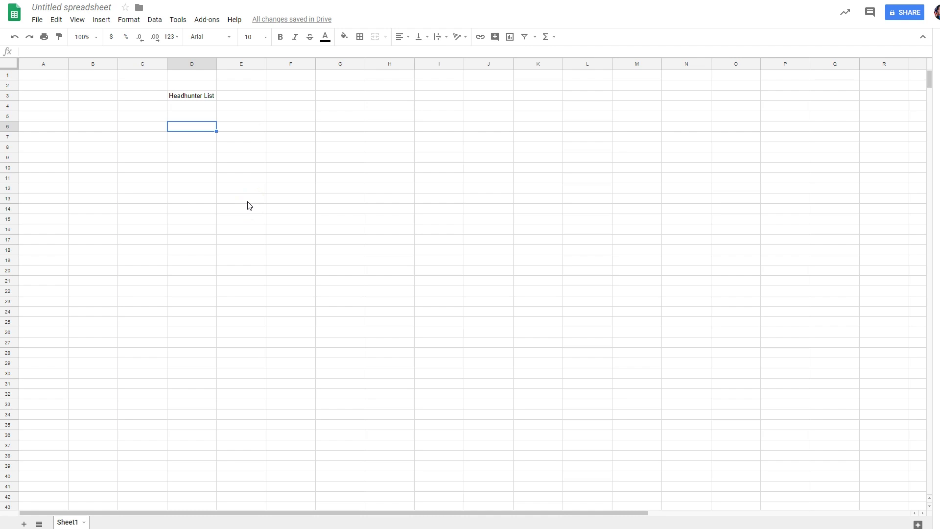
Step: Paste the copied partner name into cell D6
type("John Thornhill")
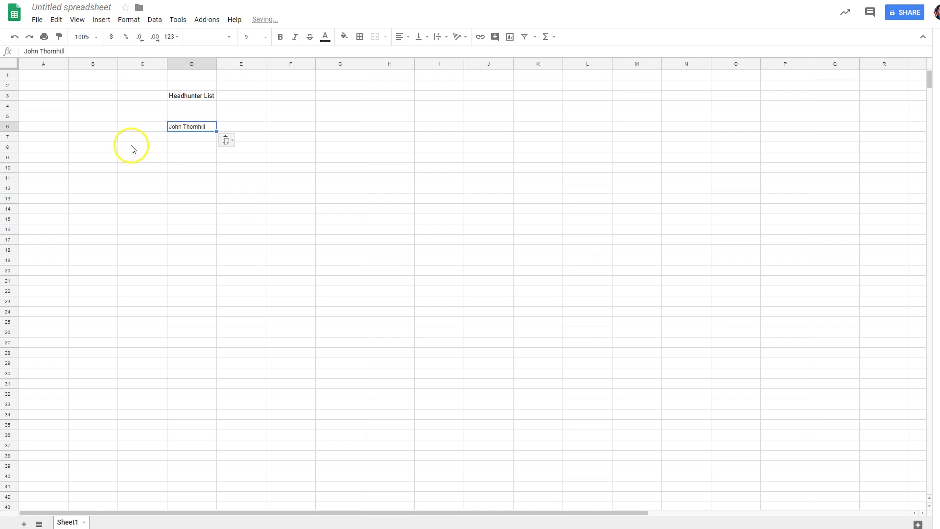
left_click(132, 148)
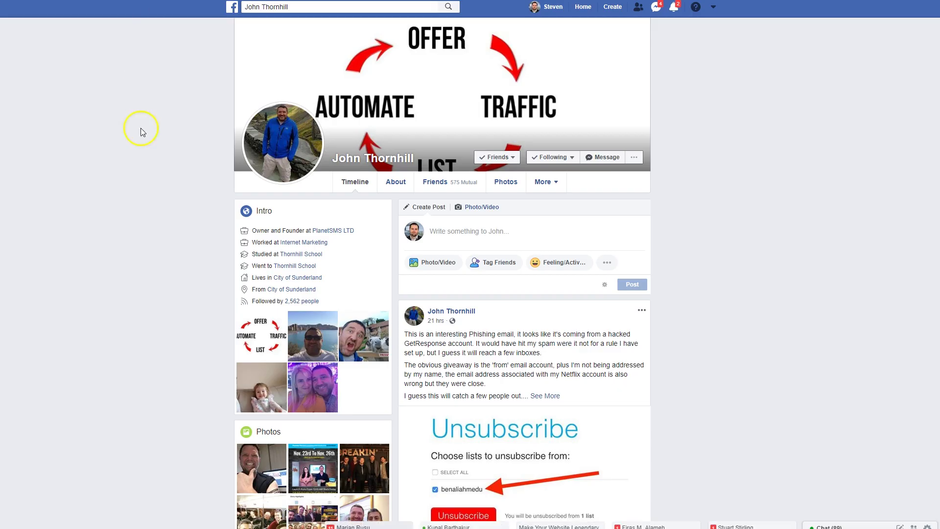
Step: Scroll through the partner's Facebook profile page
scroll(155, 294, "down", 1)
scroll(155, 294, "down", 3)
scroll(154, 294, "up", 3)
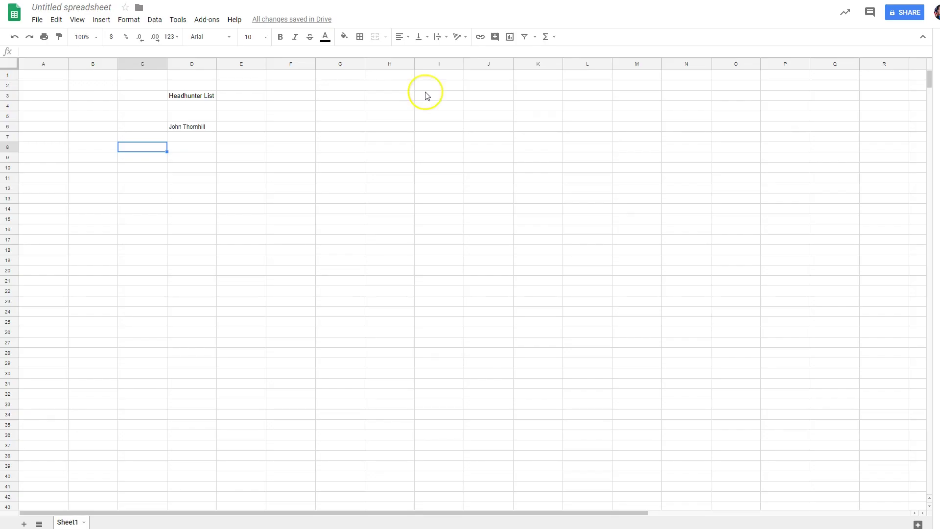
Step: Paste the profile link into E6 and type headers NAME in D5, CONTACT in E5, STATUS in I5
left_click(247, 127)
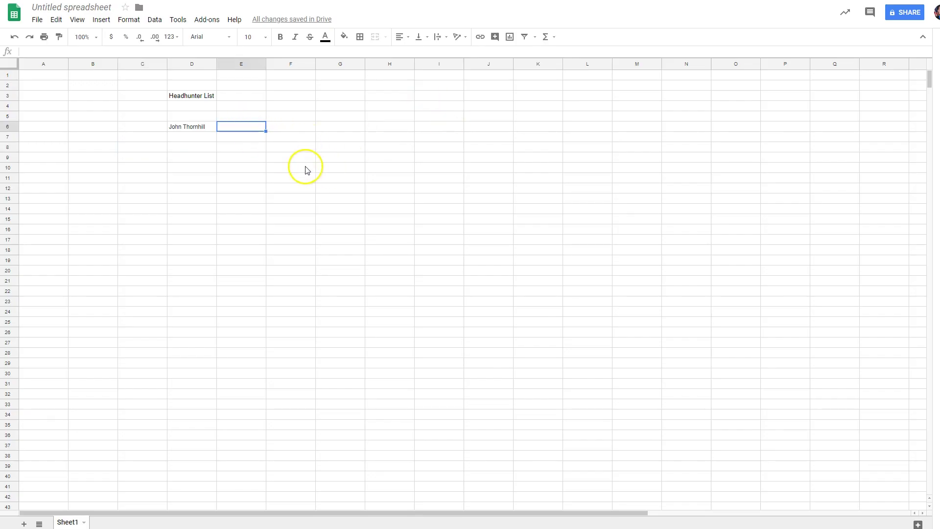
type("https://www.facebook.com/johnthornhillonline")
left_click(184, 117)
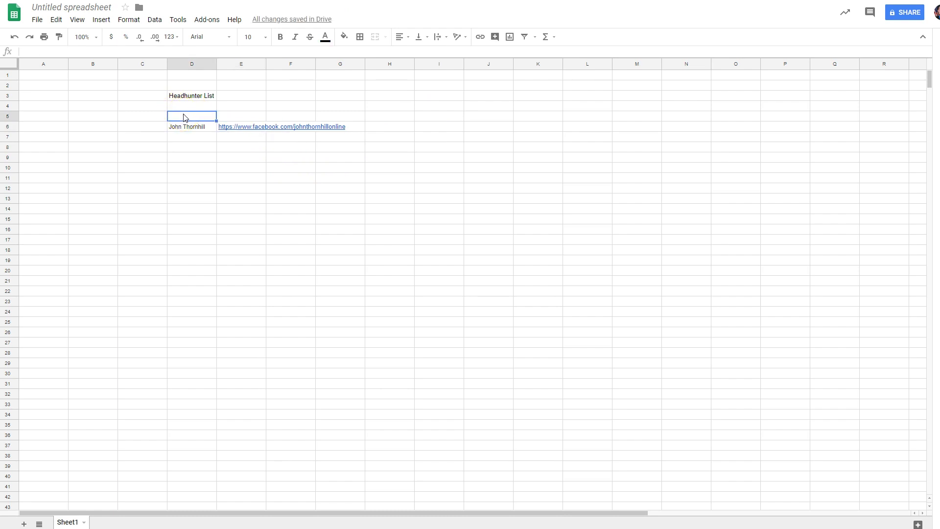
type("NAME")
key("Tab")
type("CONTACT")
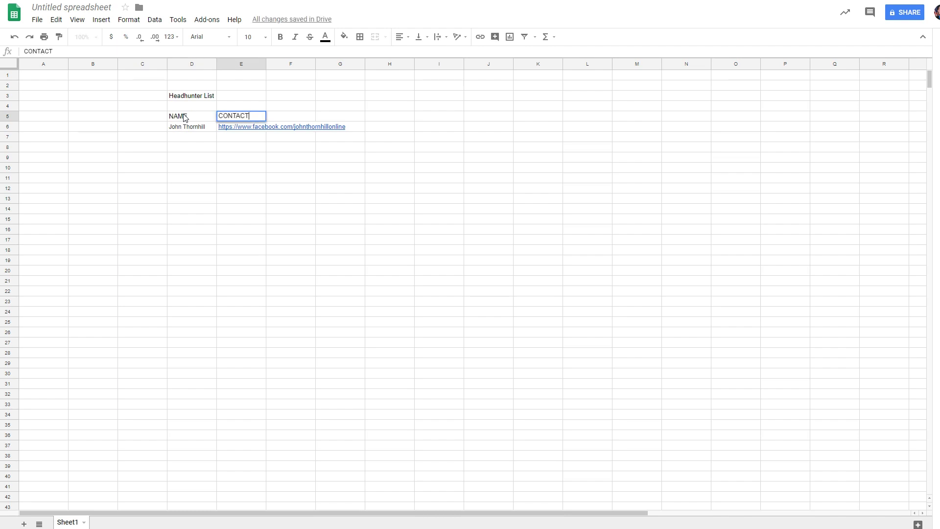
key("Tab")
key("Tab")
key("Tab")
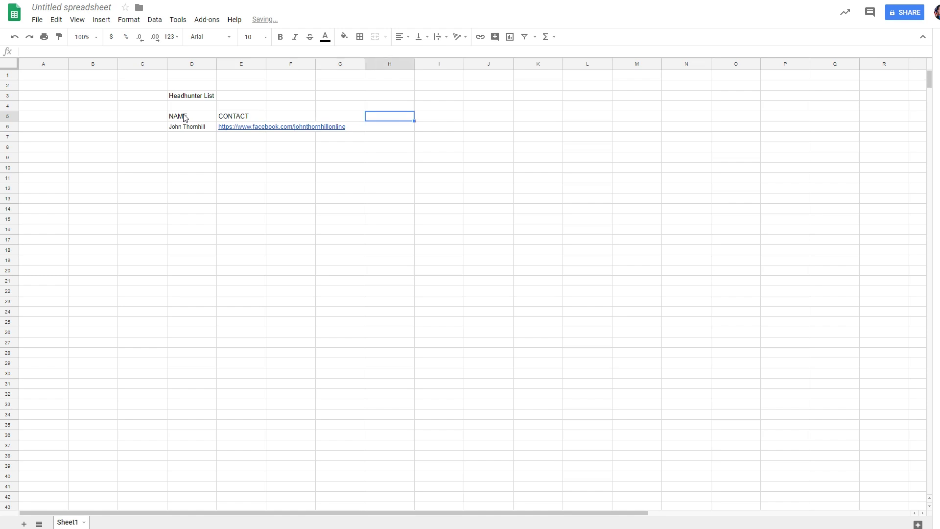
key("Tab")
type("STA")
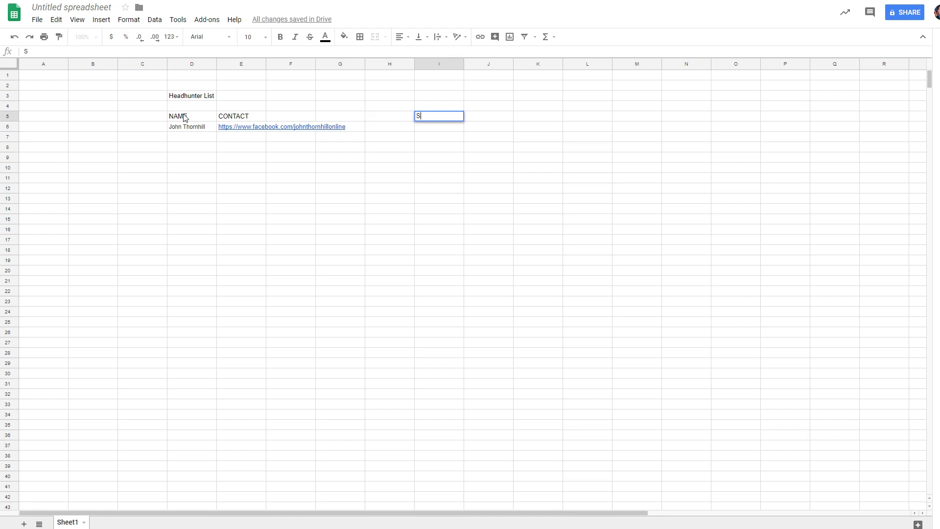
type("TUS")
left_click(338, 199)
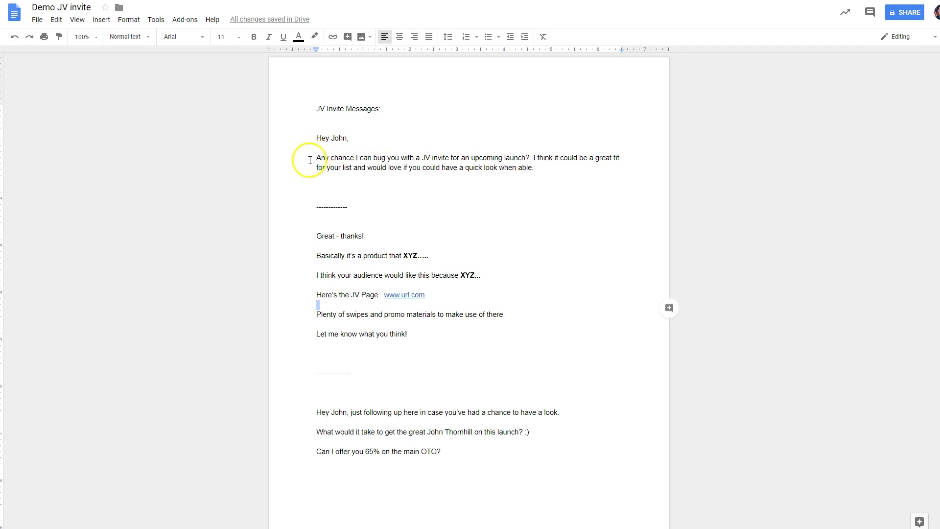
left_click_drag(310, 160, 550, 168)
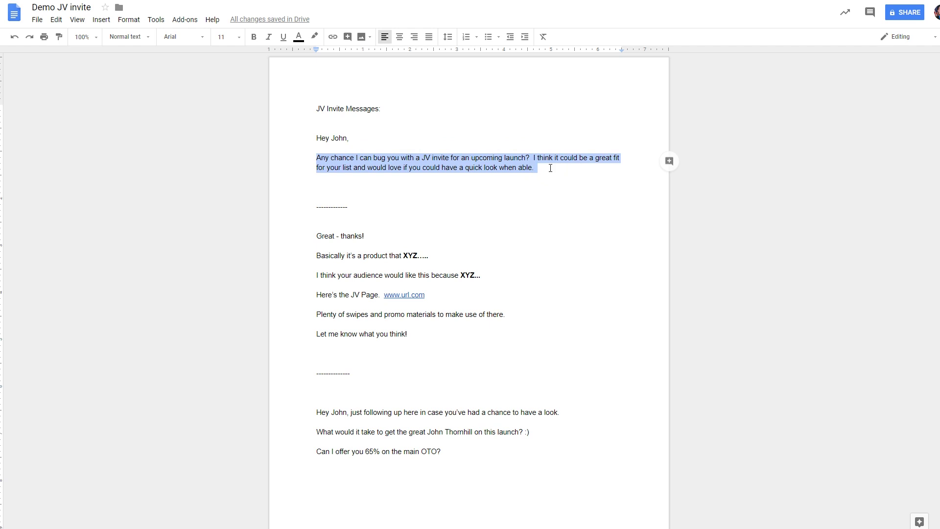
left_click(545, 162)
left_click(544, 164)
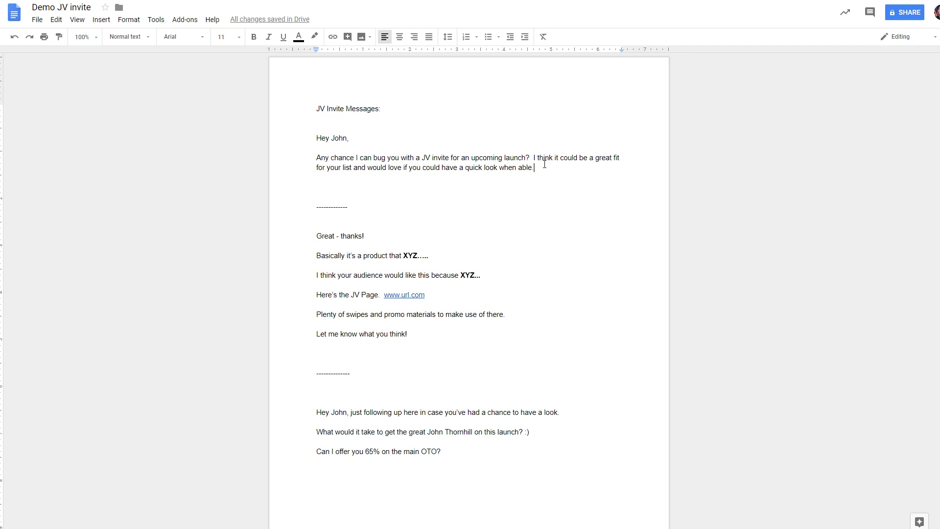
left_click_drag(307, 236, 464, 299)
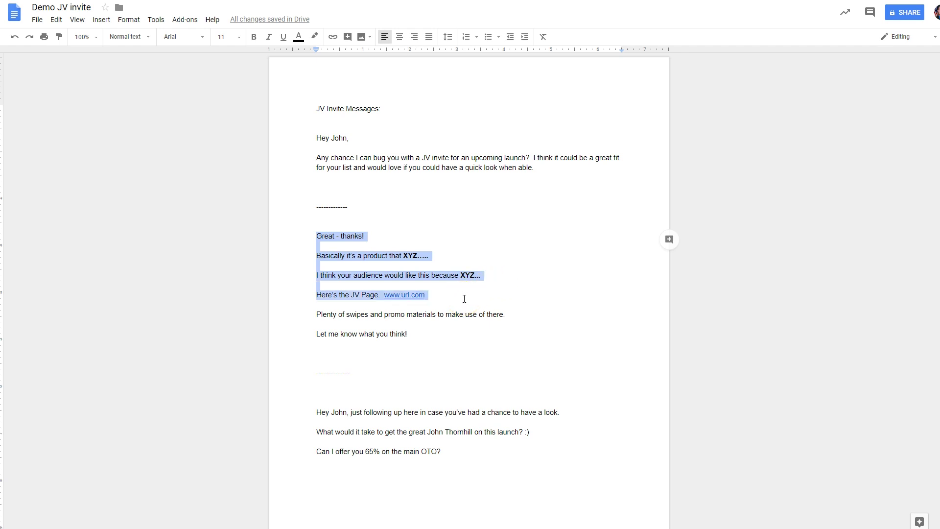
left_click_drag(464, 299, 456, 353)
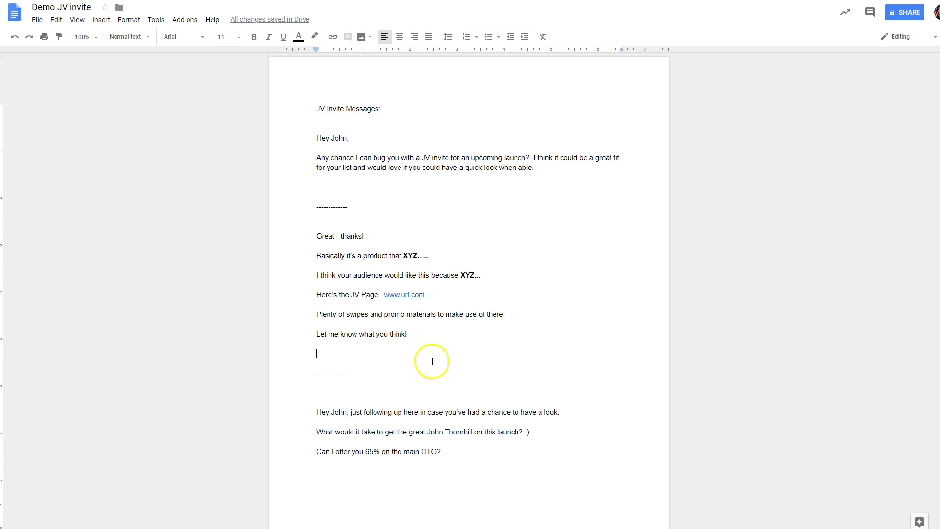
left_click(317, 412)
left_click_drag(317, 413, 554, 412)
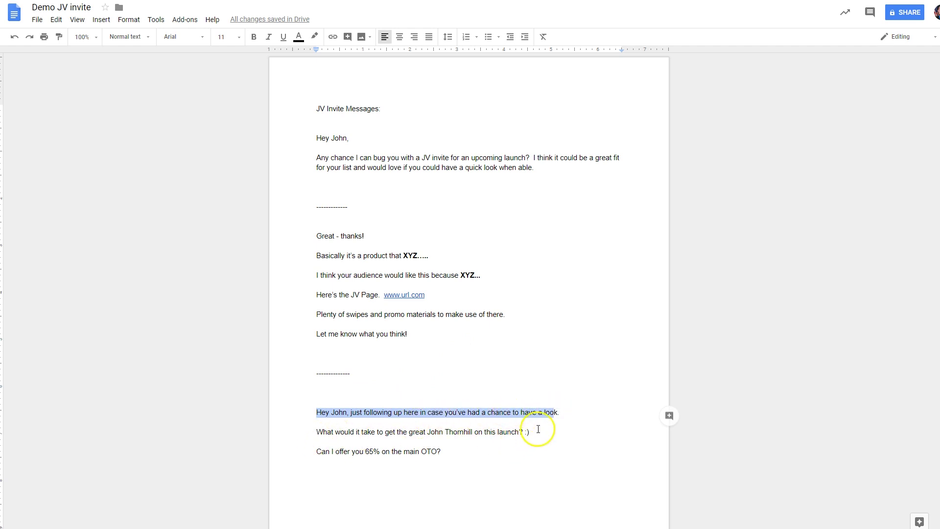
left_click_drag(538, 430, 479, 452)
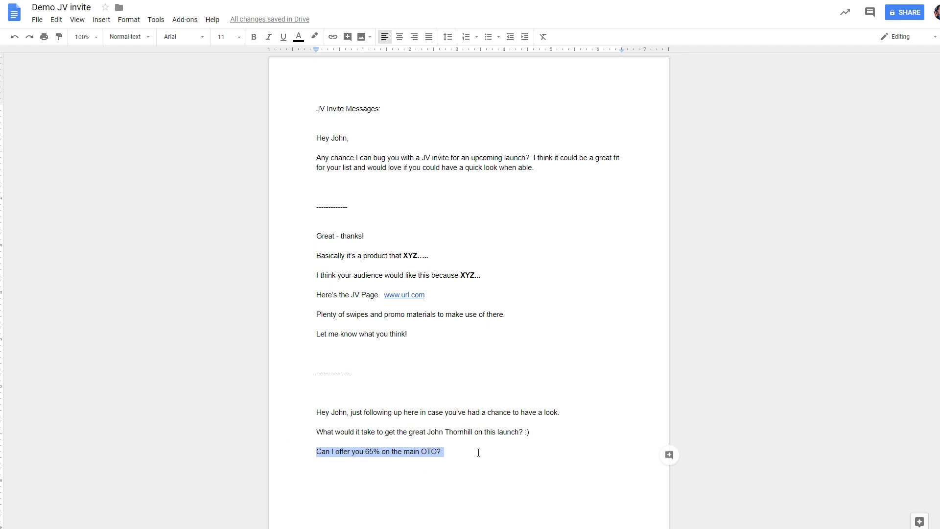
left_click(314, 480)
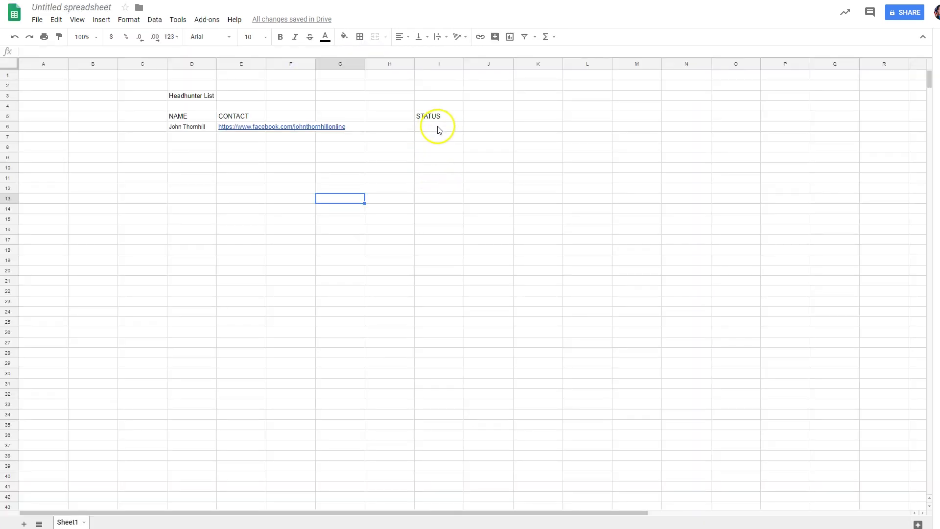
Step: Enter 'thinking about' as the first entry's status in I6
left_click(438, 128)
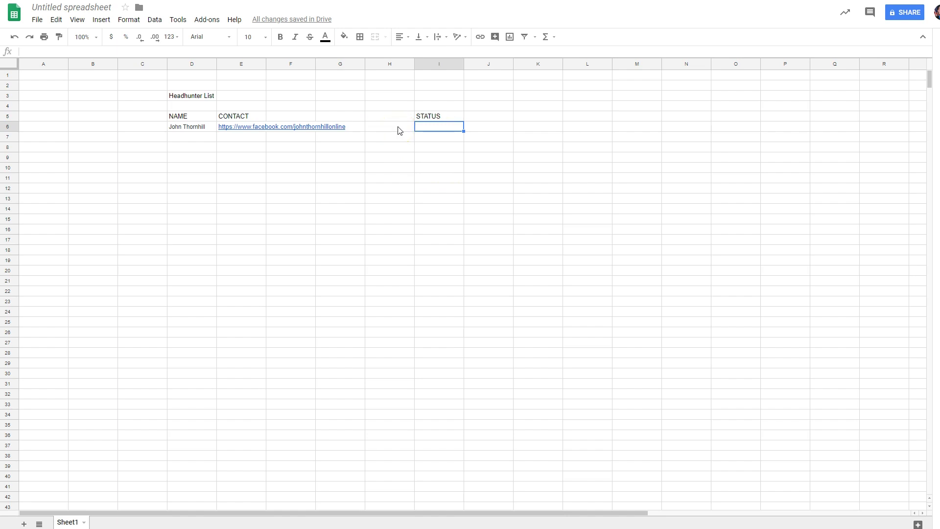
type("thinking abou")
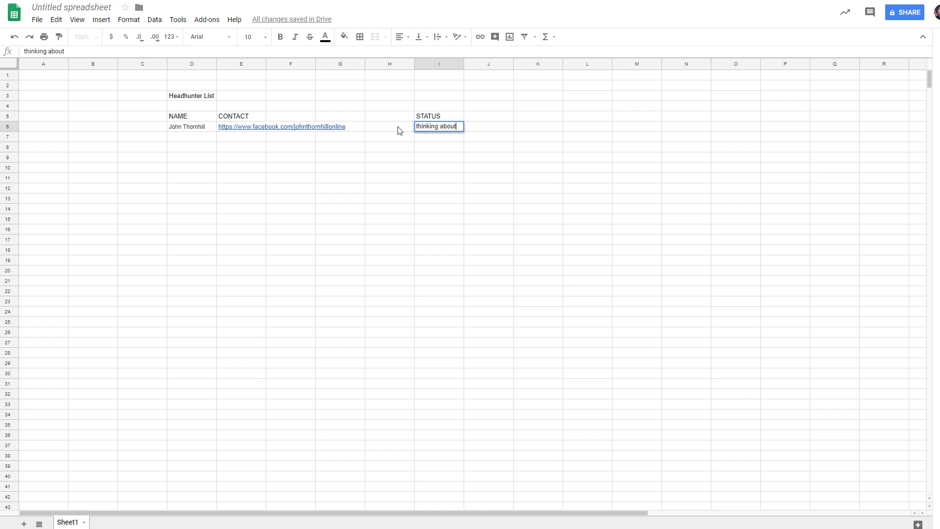
type("t")
left_click(387, 130)
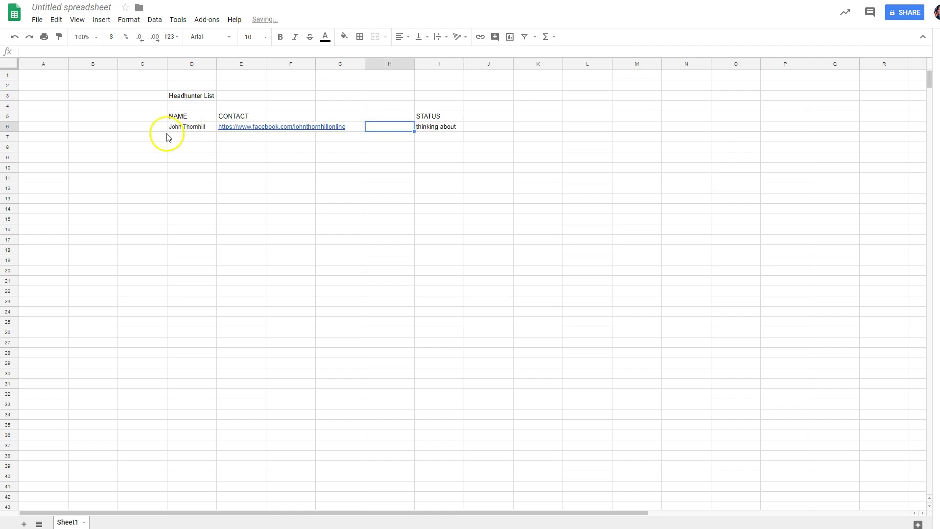
Step: Copy row D6:I6 and paste it into rows 7 through 32
left_click_drag(171, 131, 434, 133)
key("ctrl+c")
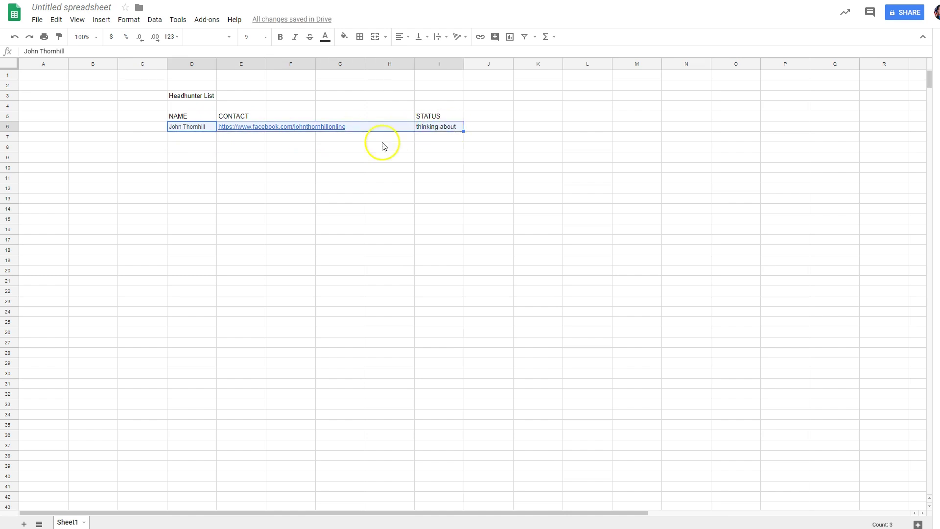
left_click_drag(187, 139, 445, 392)
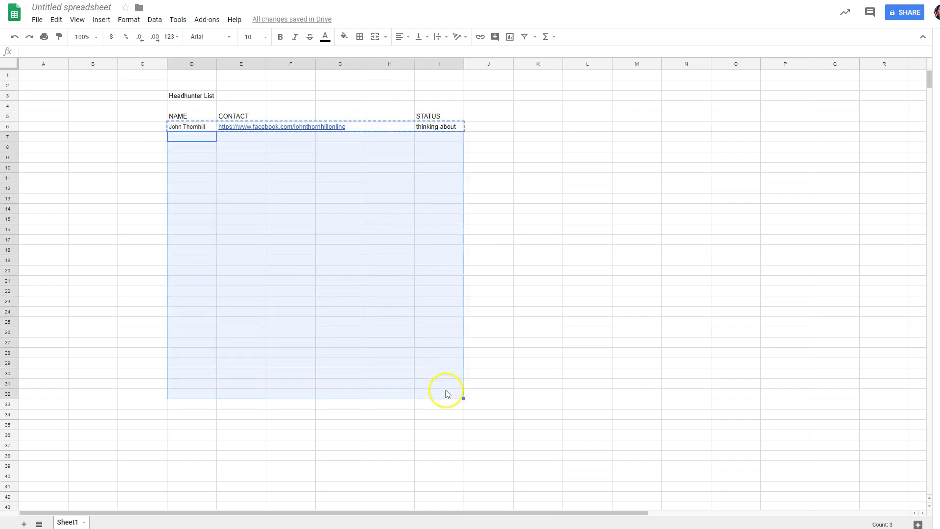
key("ctrl+v")
left_click(524, 334)
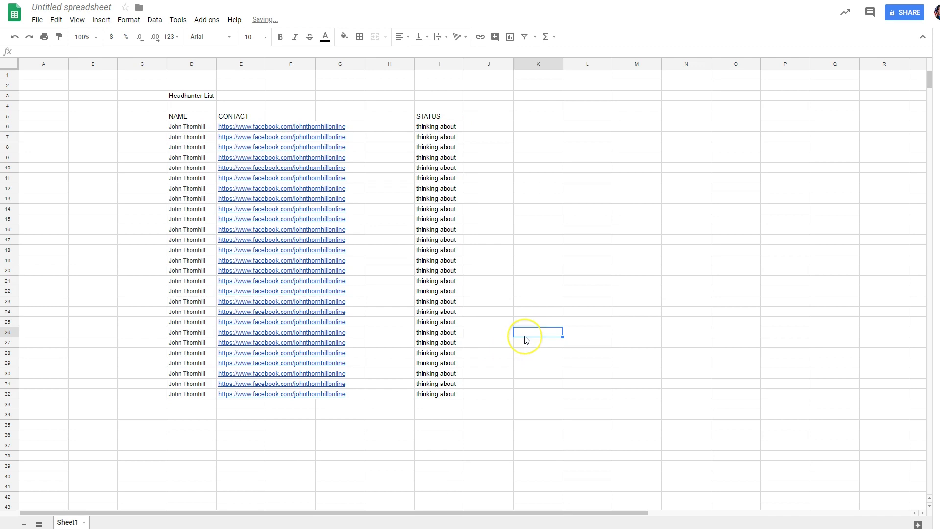